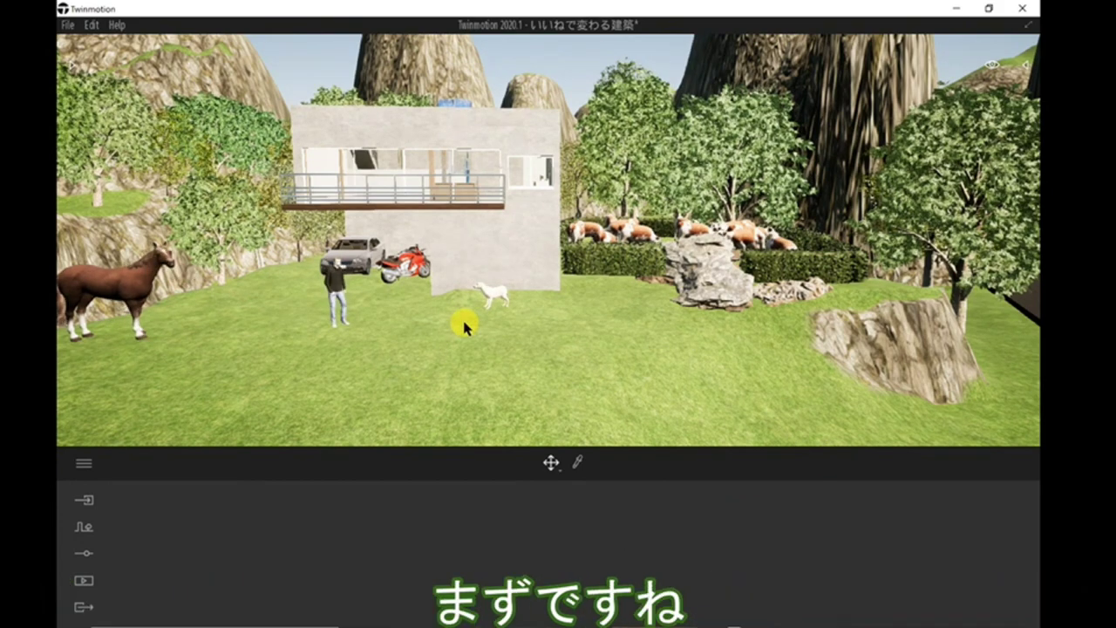
- Pull back, zoom out and pan to look over the finished house scene and surrounding landscape
left_click_drag(410, 308, 531, 371)
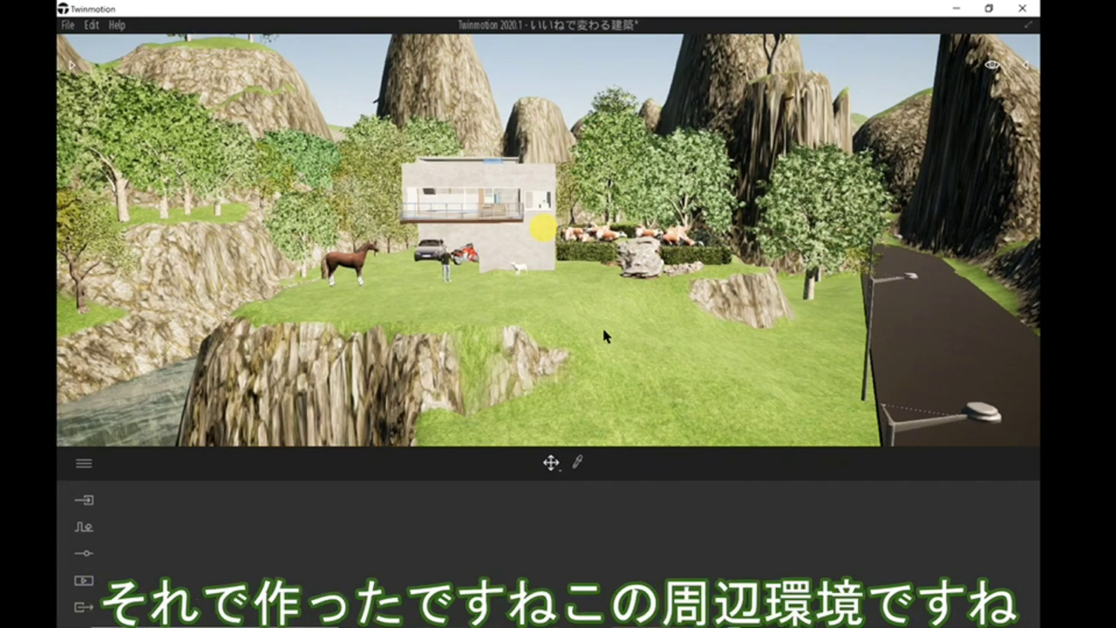
scroll(565, 319, "down", 5)
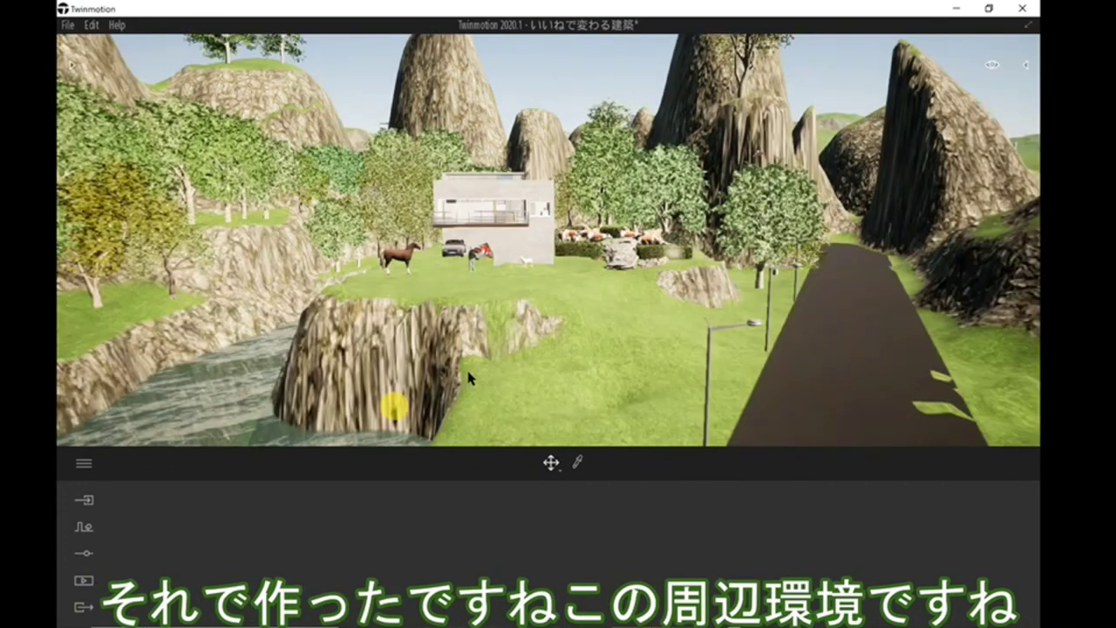
middle_click_drag(613, 273, 752, 294)
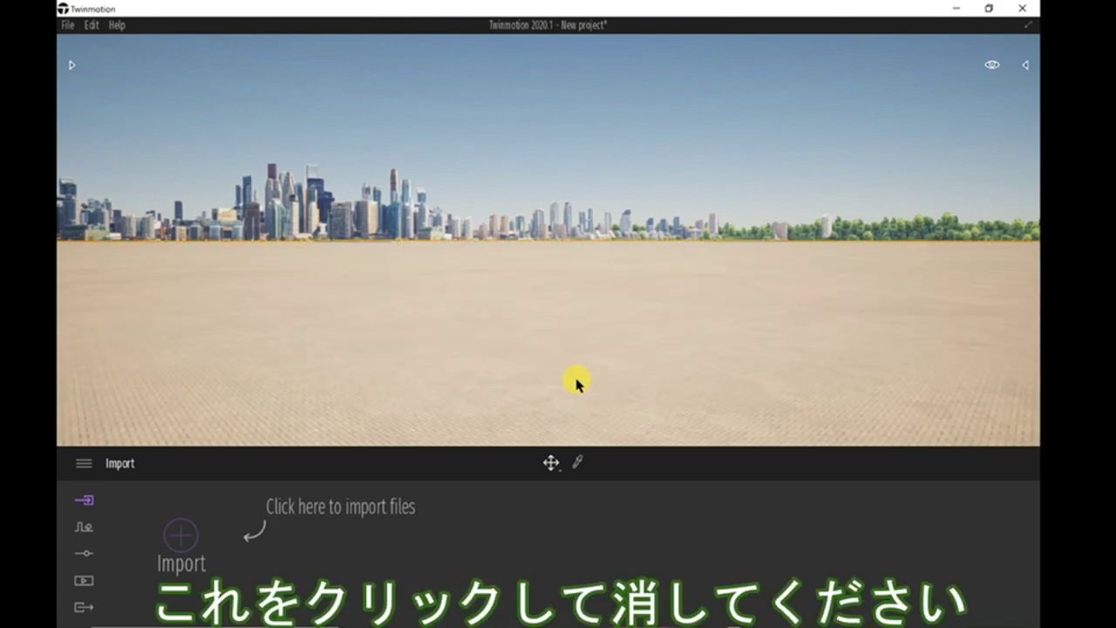
- Delete the default paved ground and place Rocky grasslands from the Vegetation and landscape library
left_click(575, 384)
key("Delete")
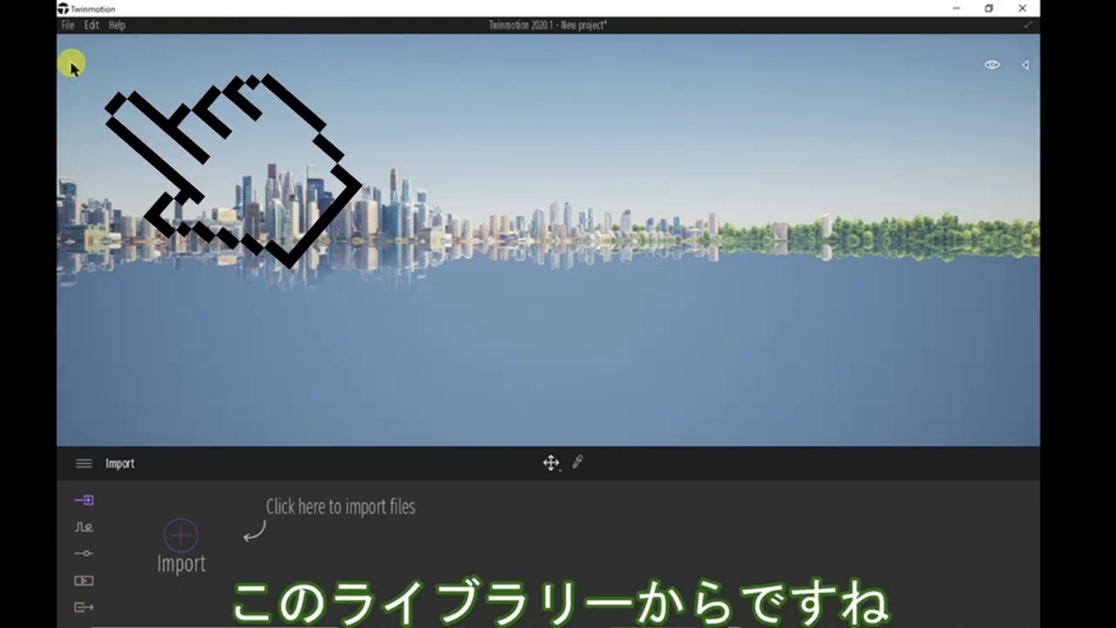
left_click(70, 65)
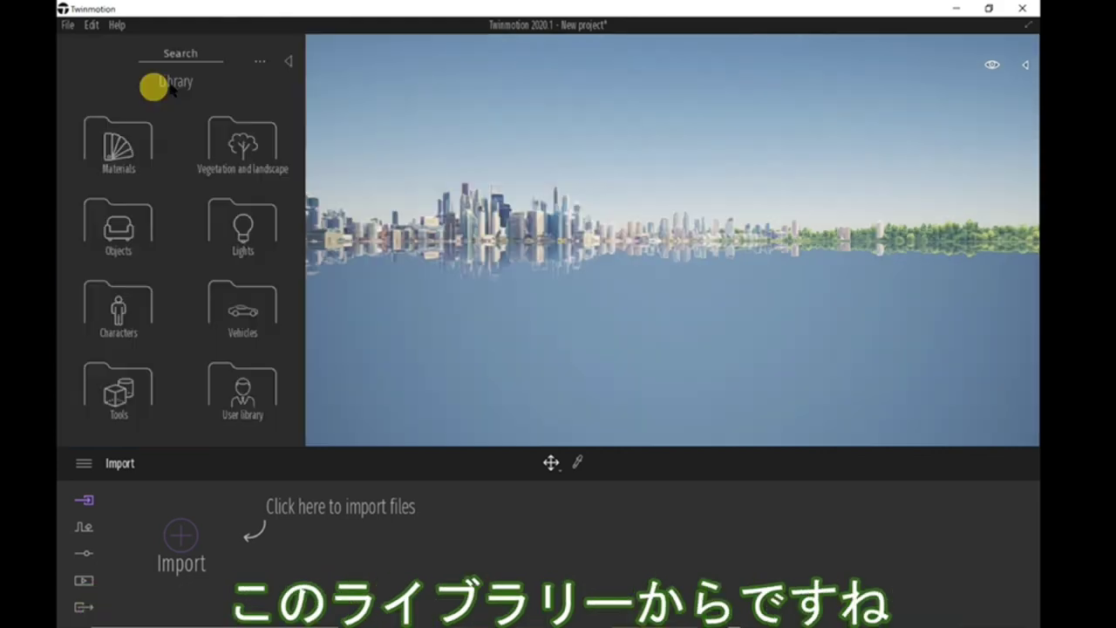
left_click(261, 145)
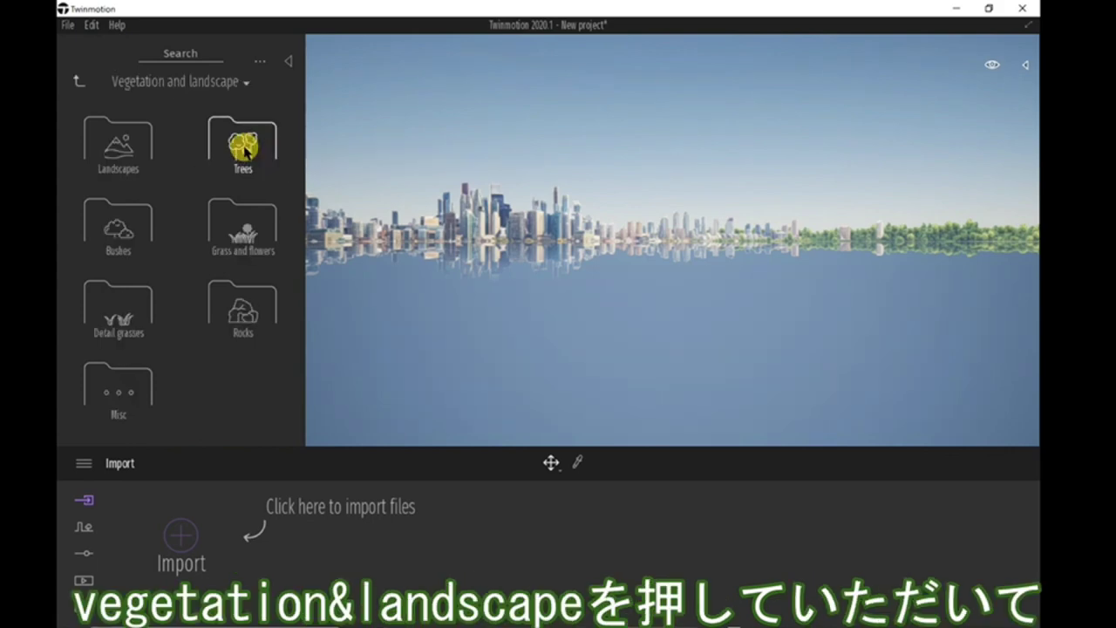
left_click(117, 141)
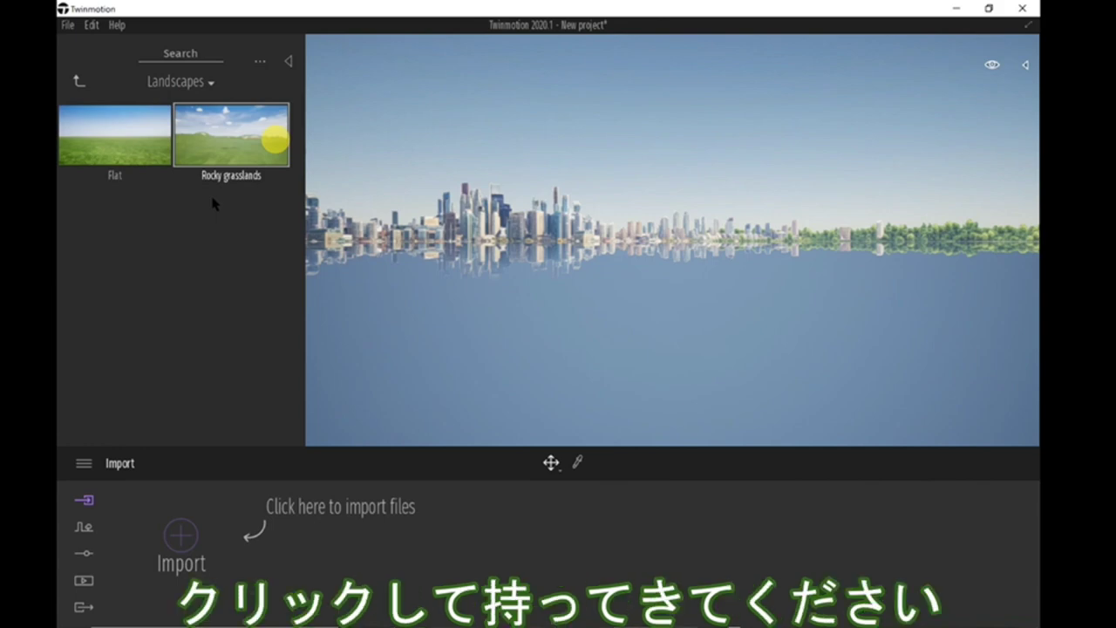
left_click_drag(274, 139, 315, 78)
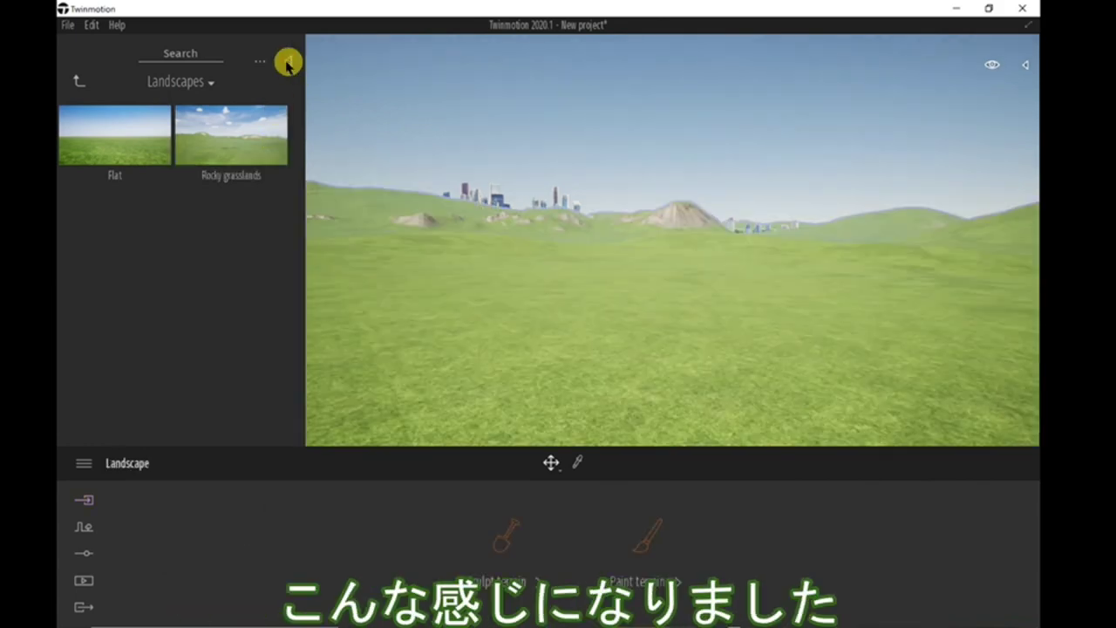
left_click(287, 63)
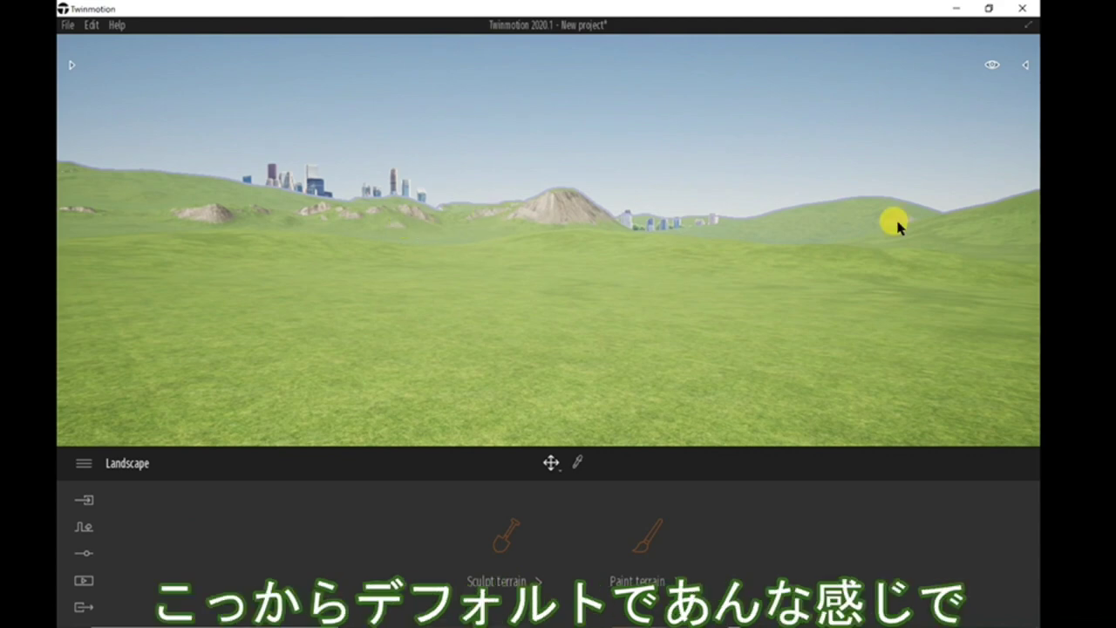
- Select the Rocky grasslands terrain and collapse the library panel
scroll(392, 282, "up", 2)
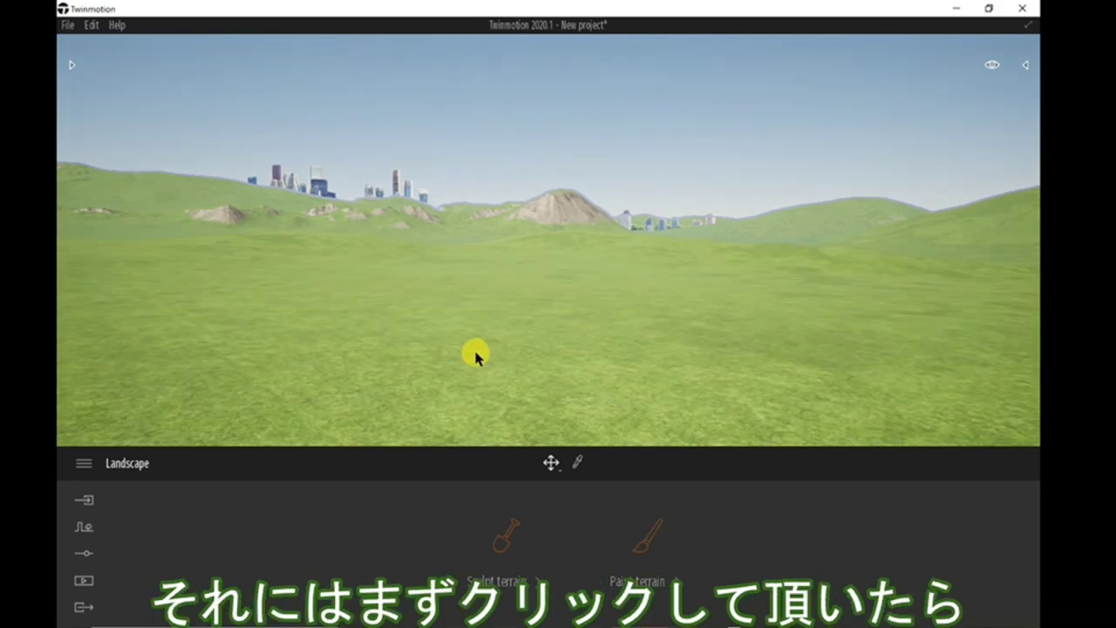
left_click(591, 312)
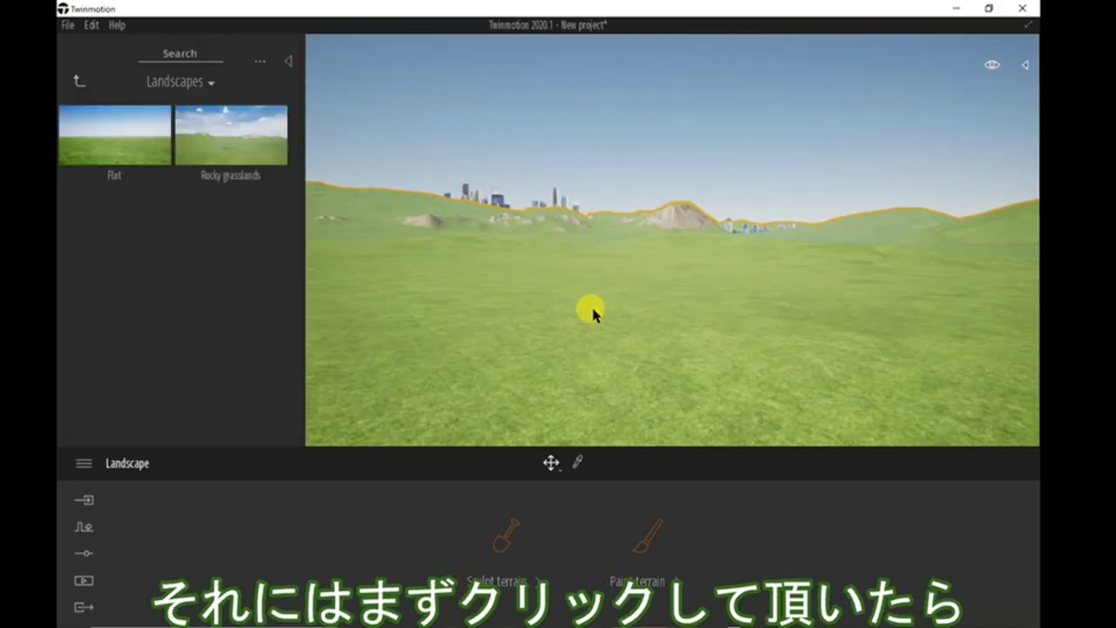
left_click(287, 57)
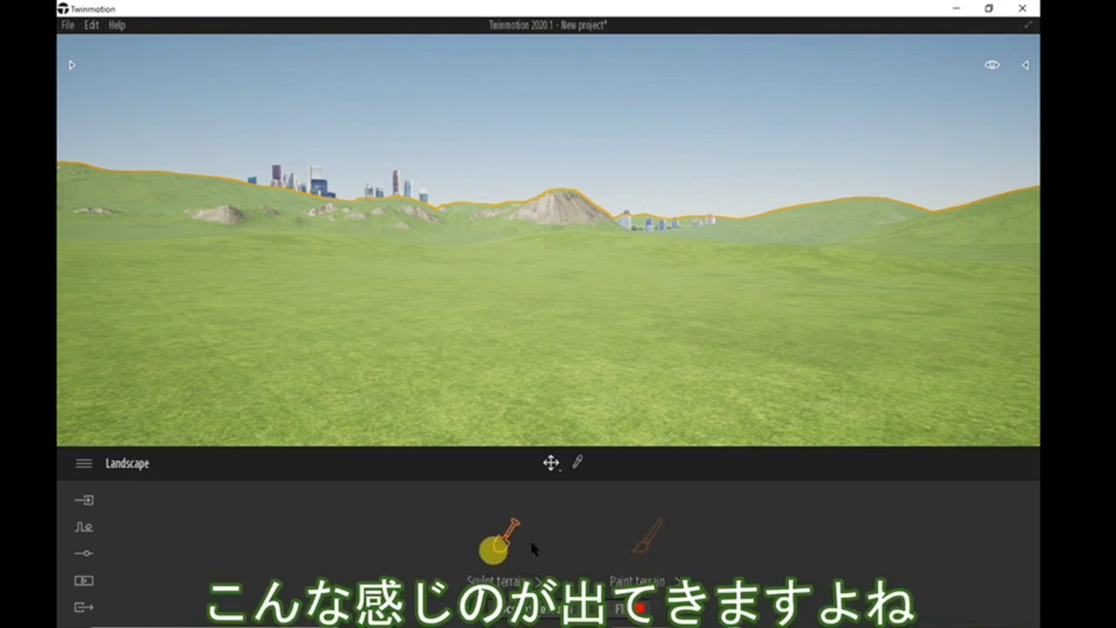
- Sculpt a deep pit into the grass, then smooth out the rock and the pit
left_click(531, 543)
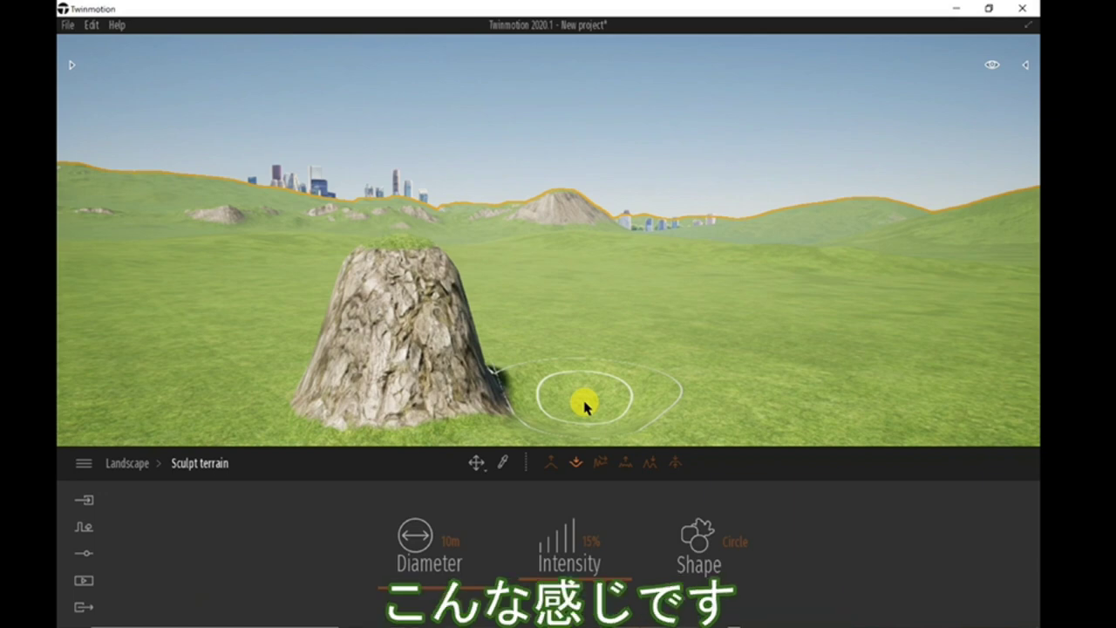
left_click(584, 406)
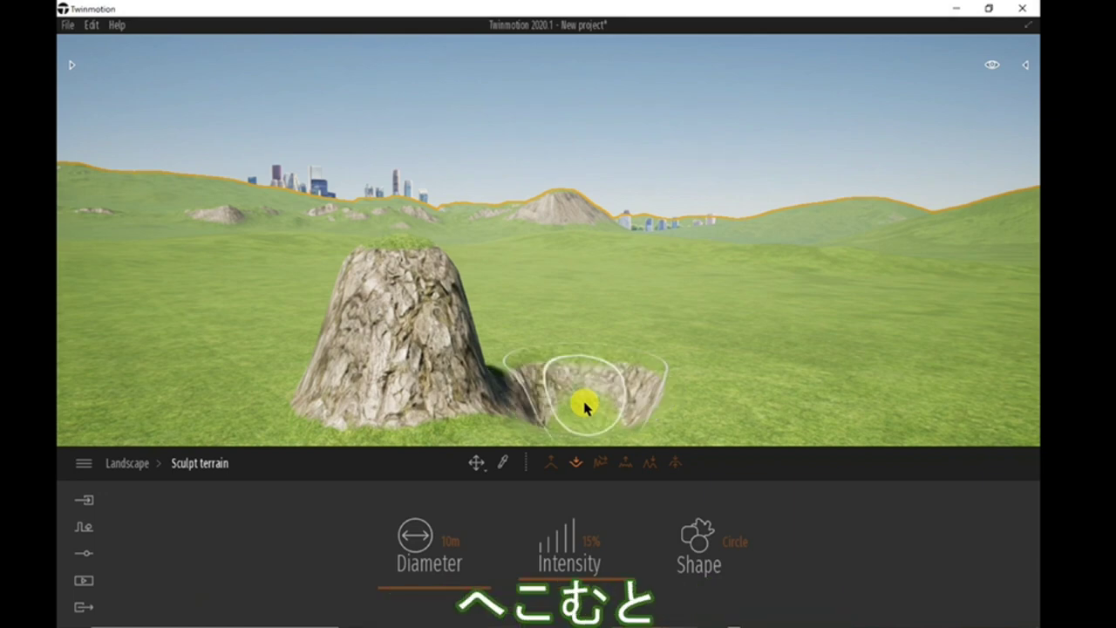
left_click(584, 406)
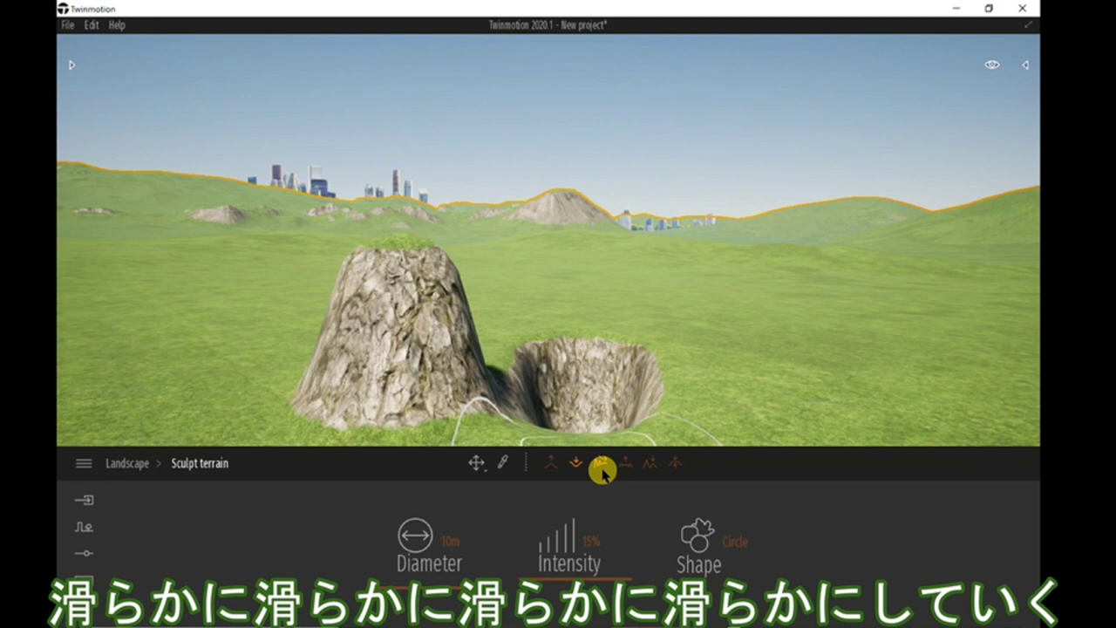
left_click(601, 465)
left_click_drag(611, 383, 641, 427)
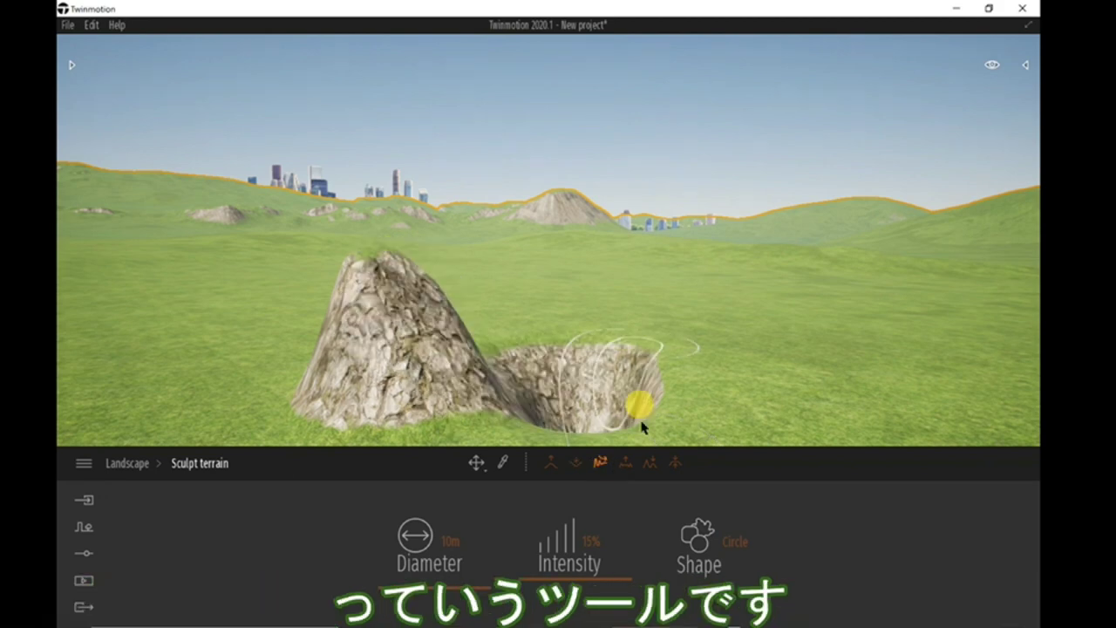
- Level the dug crater and flatten the small rocky mound with a 10m, 15%-intensity brush
left_click(627, 465)
scroll(584, 301, "down", 3)
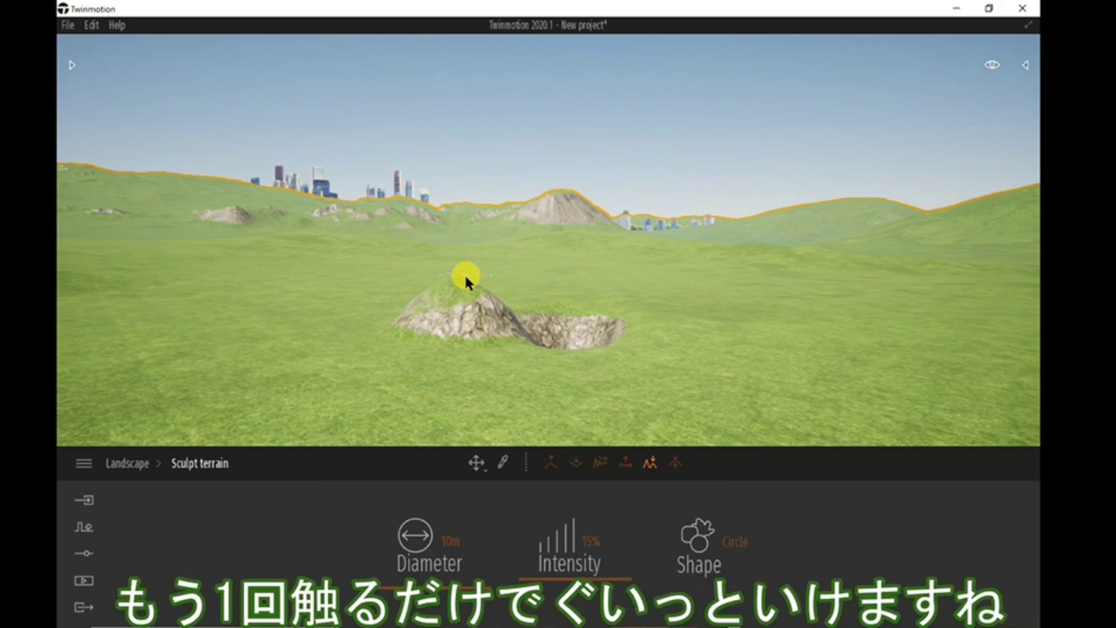
left_click(467, 280)
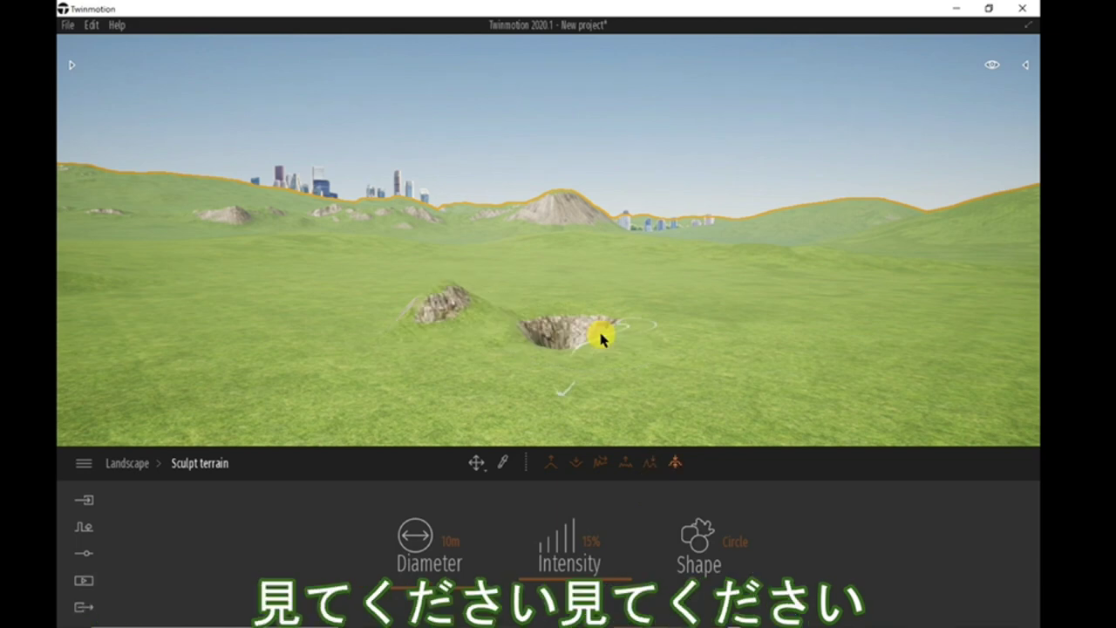
left_click_drag(601, 338, 586, 336)
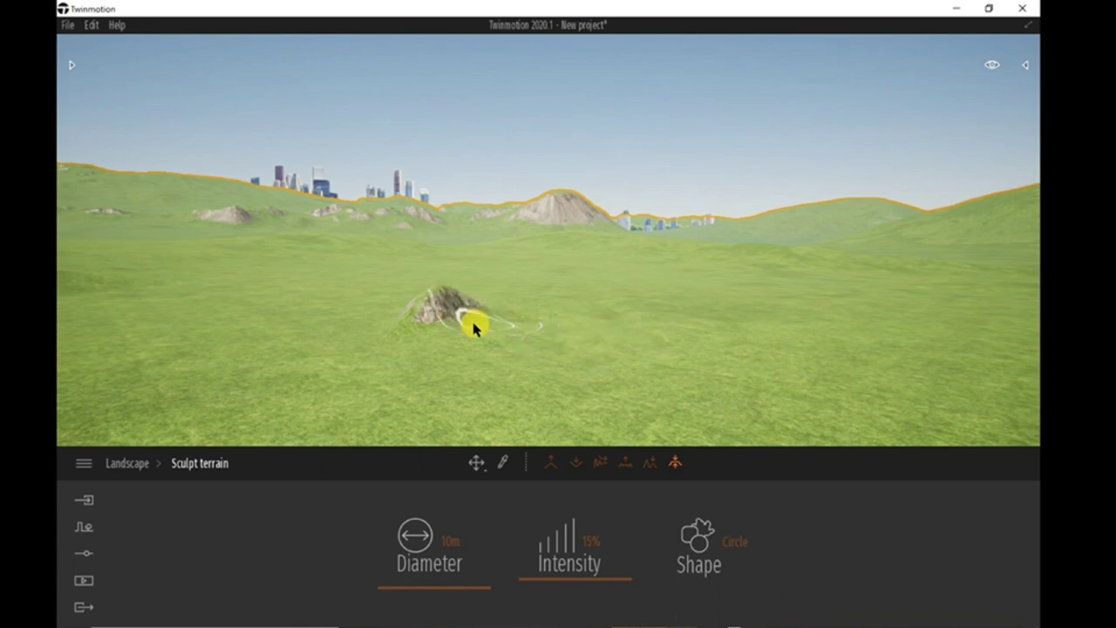
left_click_drag(473, 325, 439, 310)
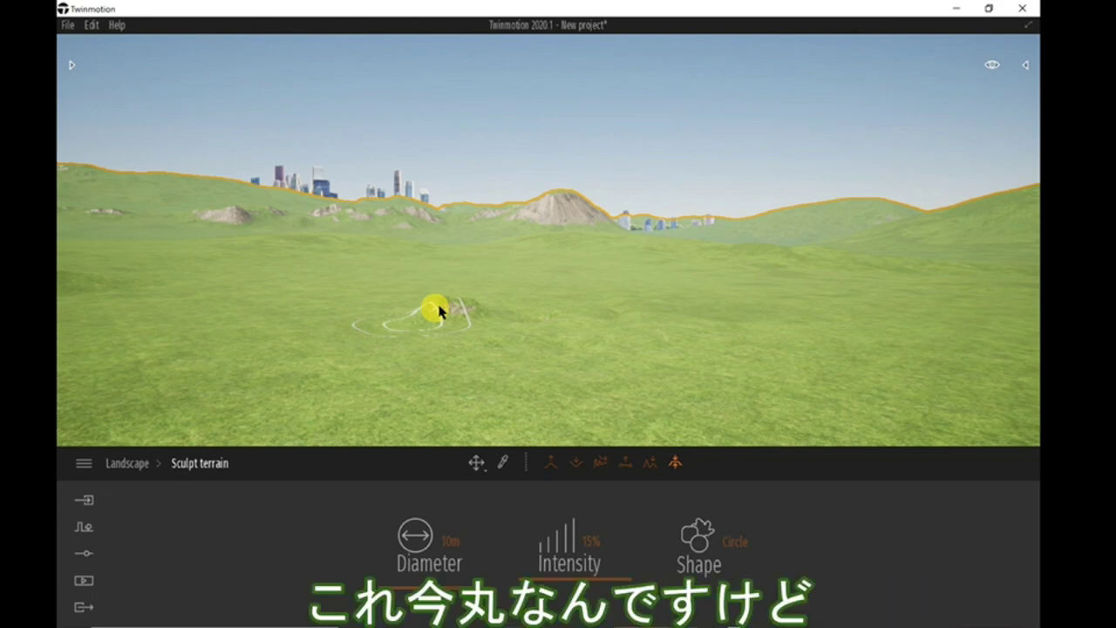
- Switch the sculpt brush to the Stains shape and raise a tall rocky peak mid-field
left_click(698, 536)
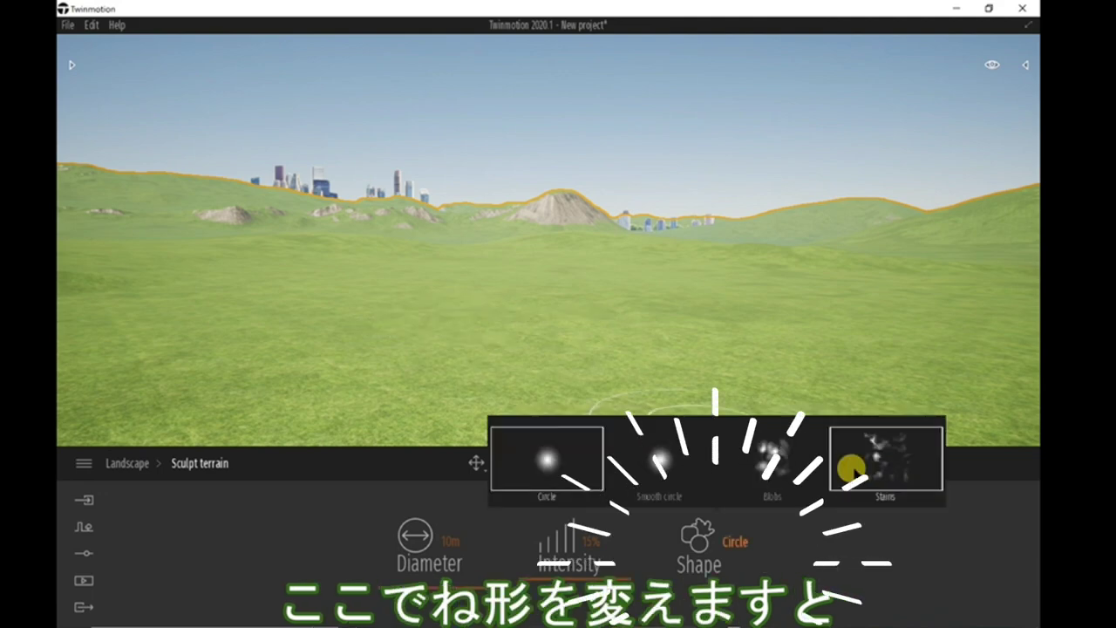
left_click(852, 471)
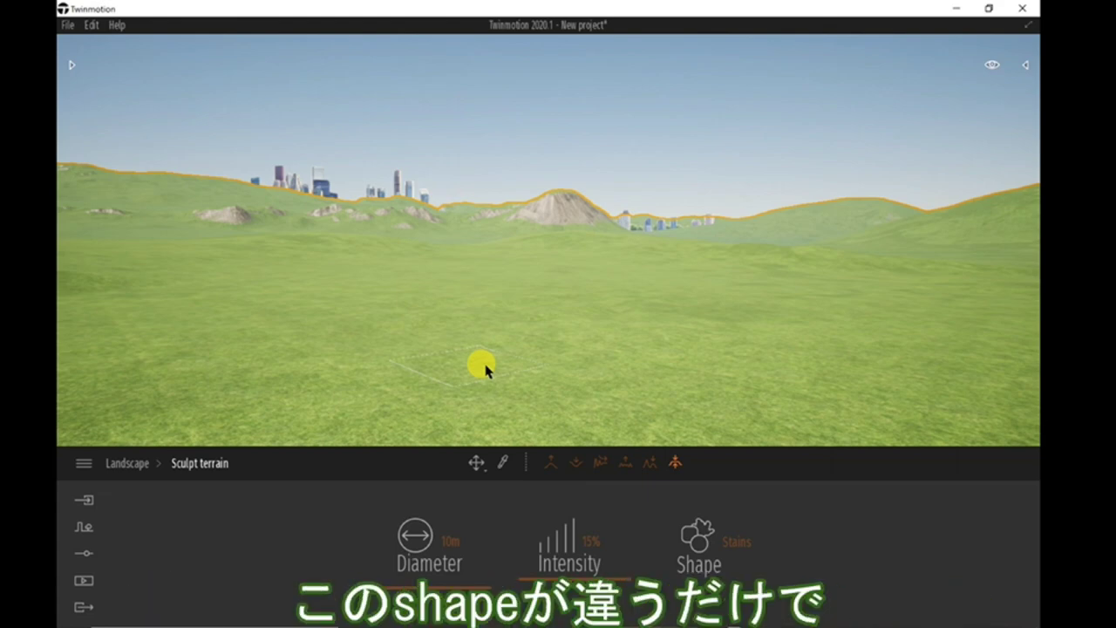
left_click(485, 371)
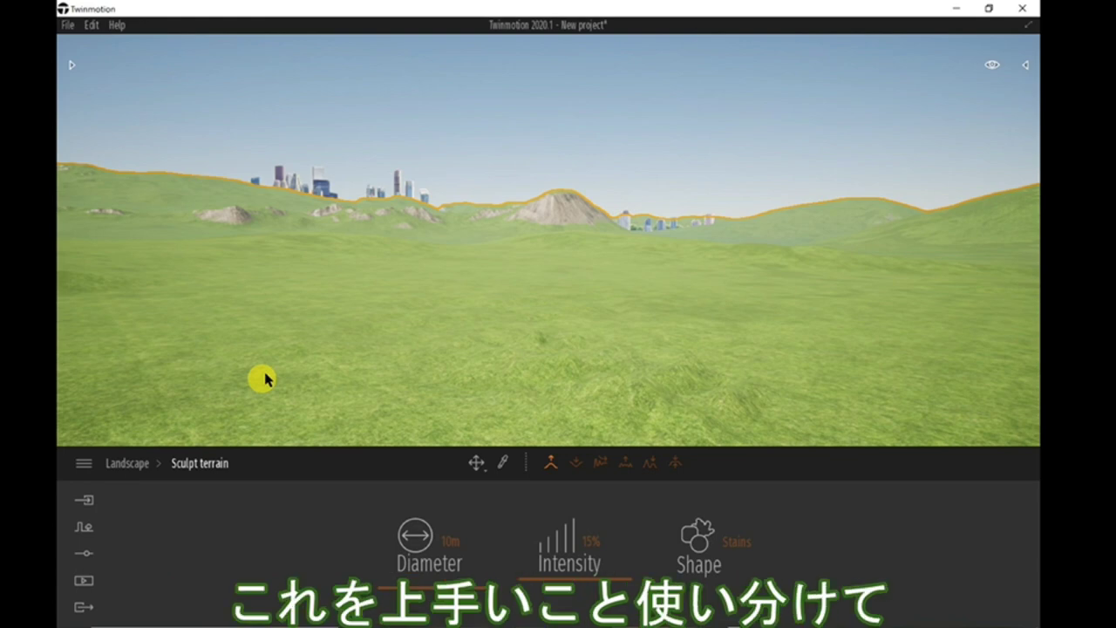
scroll(536, 371, "up", 1)
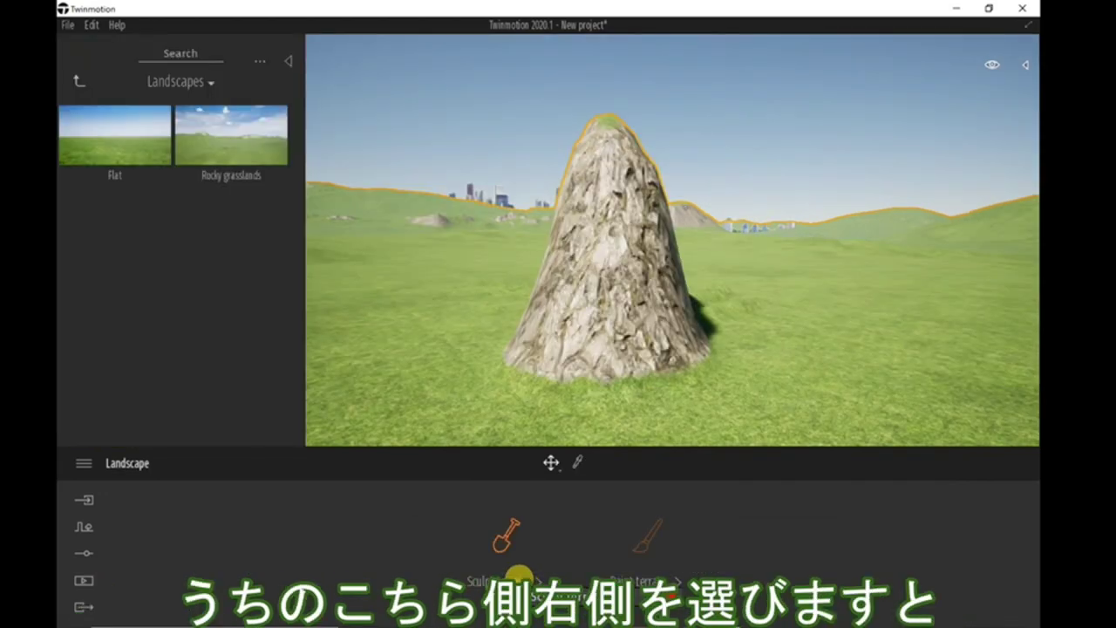
- Switch to Paint terrain and put the green Grass 1 material in the fourth layer
left_click(634, 555)
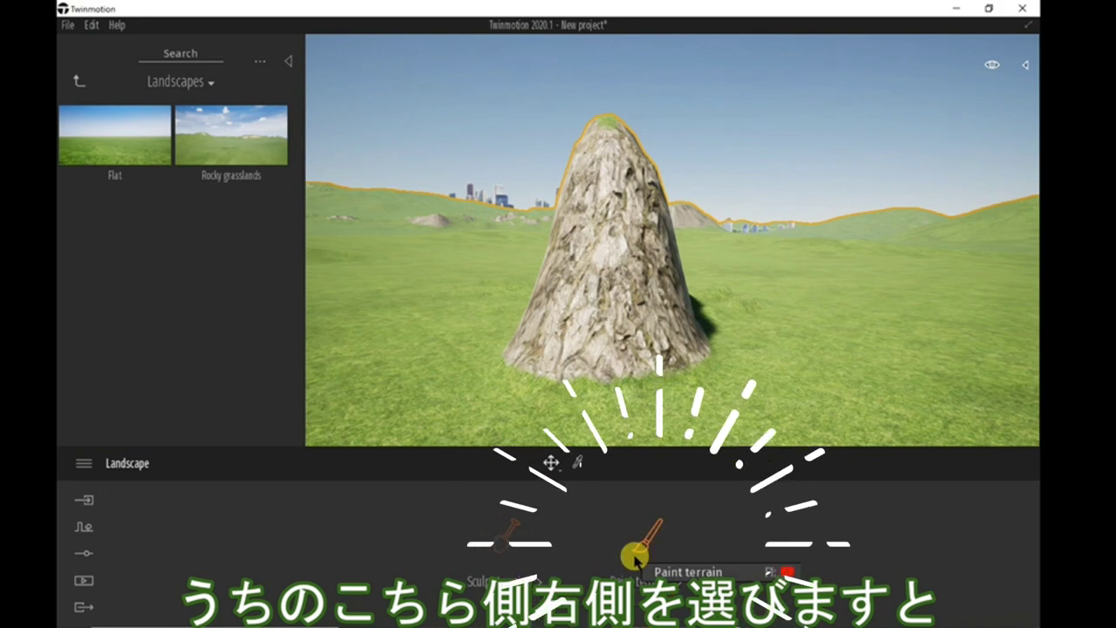
left_click(634, 555)
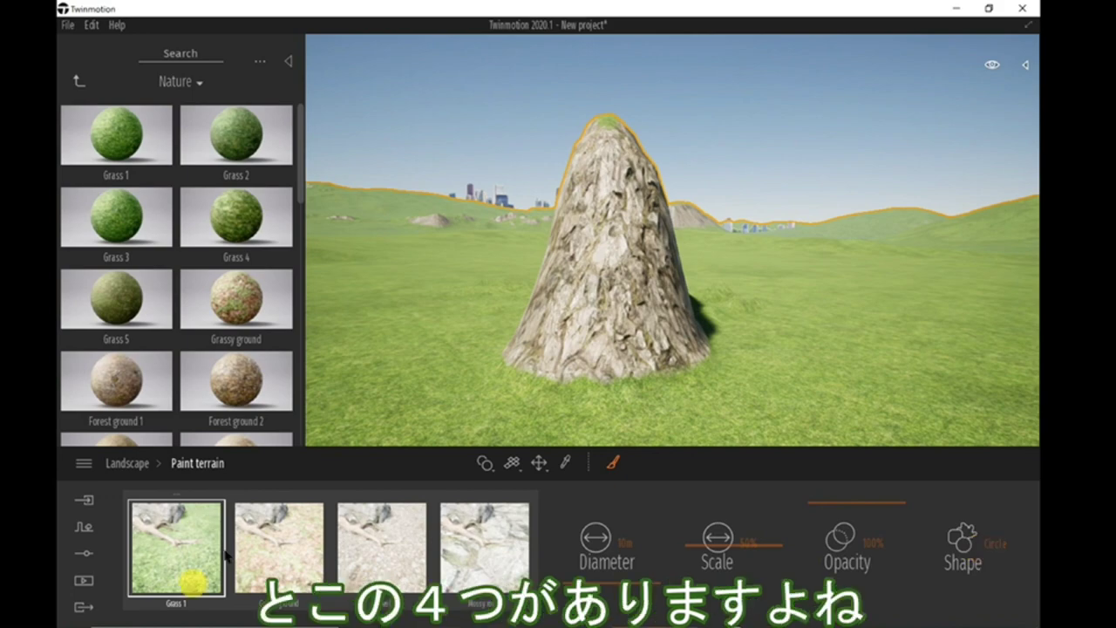
scroll(591, 135, "up", 3)
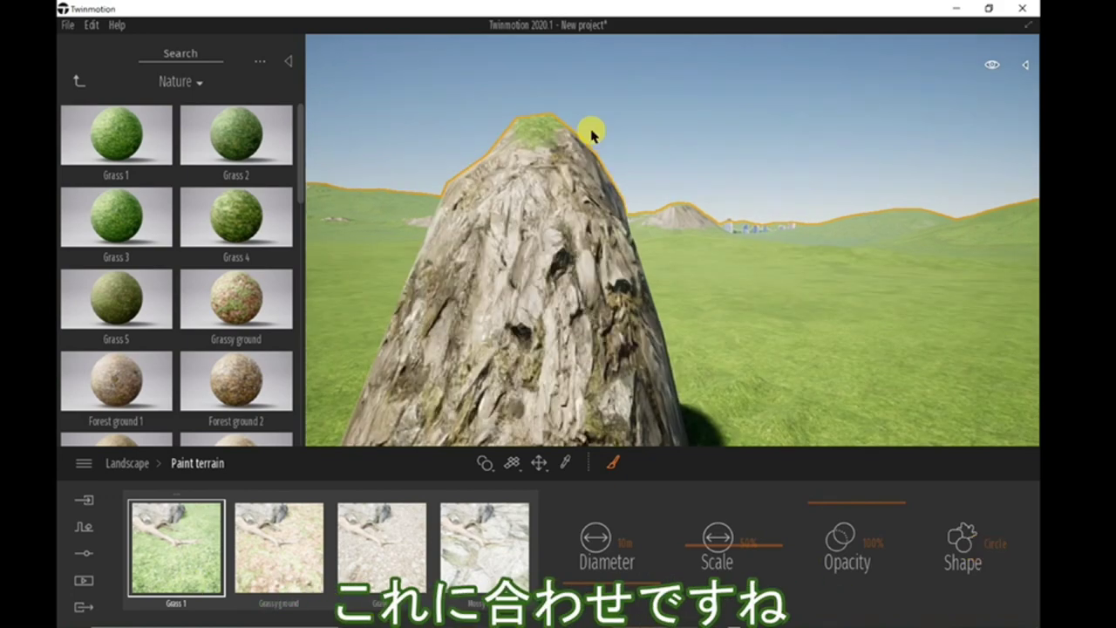
scroll(165, 177, "down", 2)
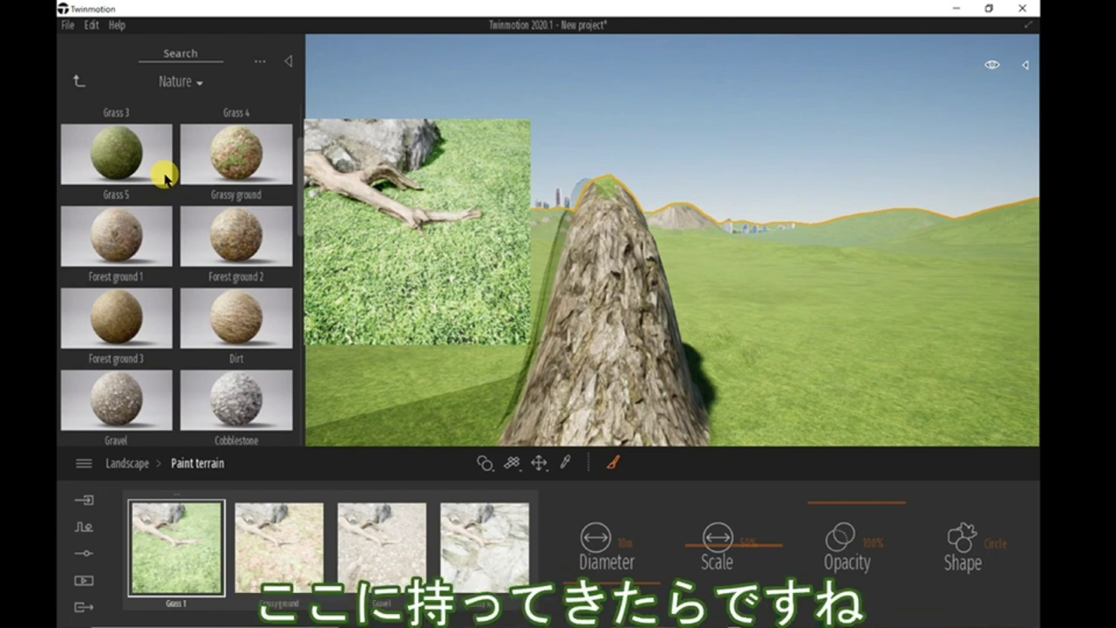
scroll(243, 233, "up", 2)
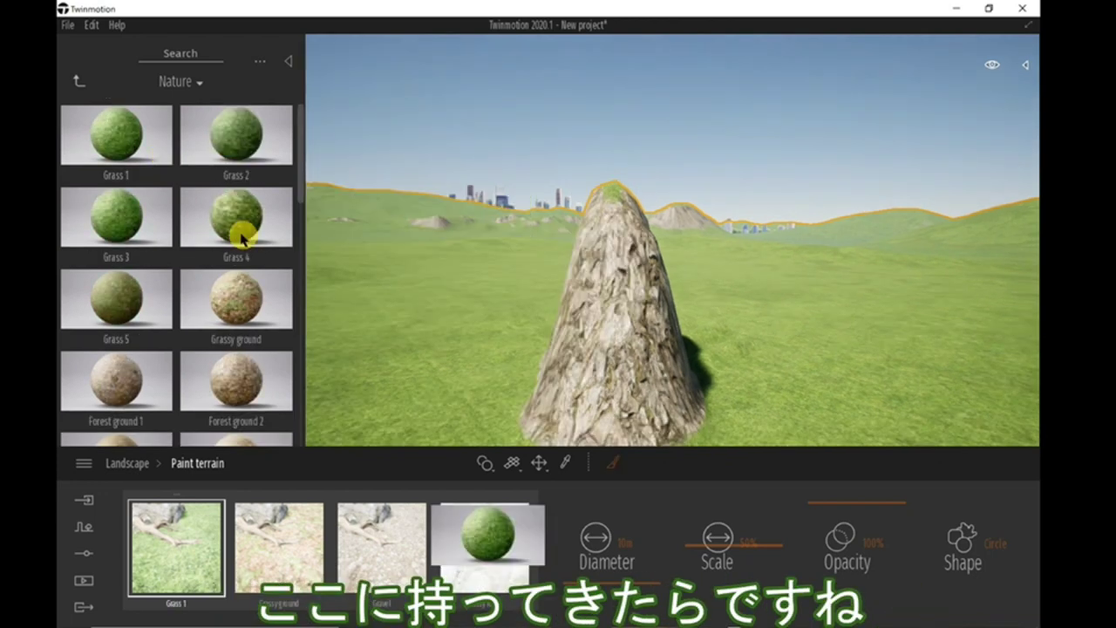
left_click_drag(154, 169, 155, 174)
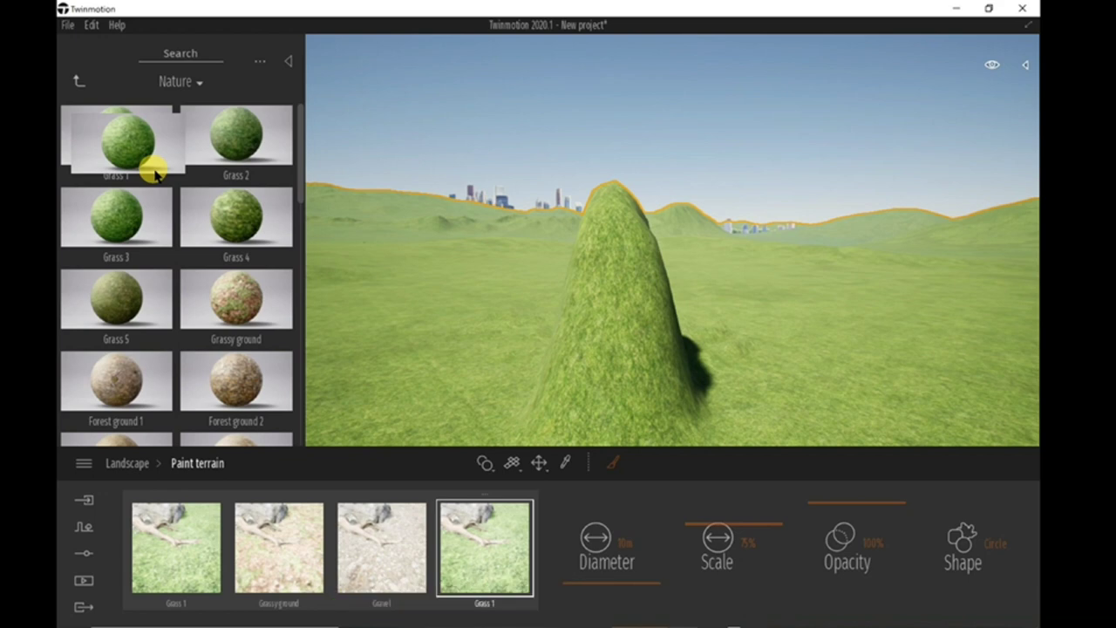
- Spread Grass 1 across the entire terrain and view the now-green peak from a new angle
left_click_drag(155, 174, 610, 245)
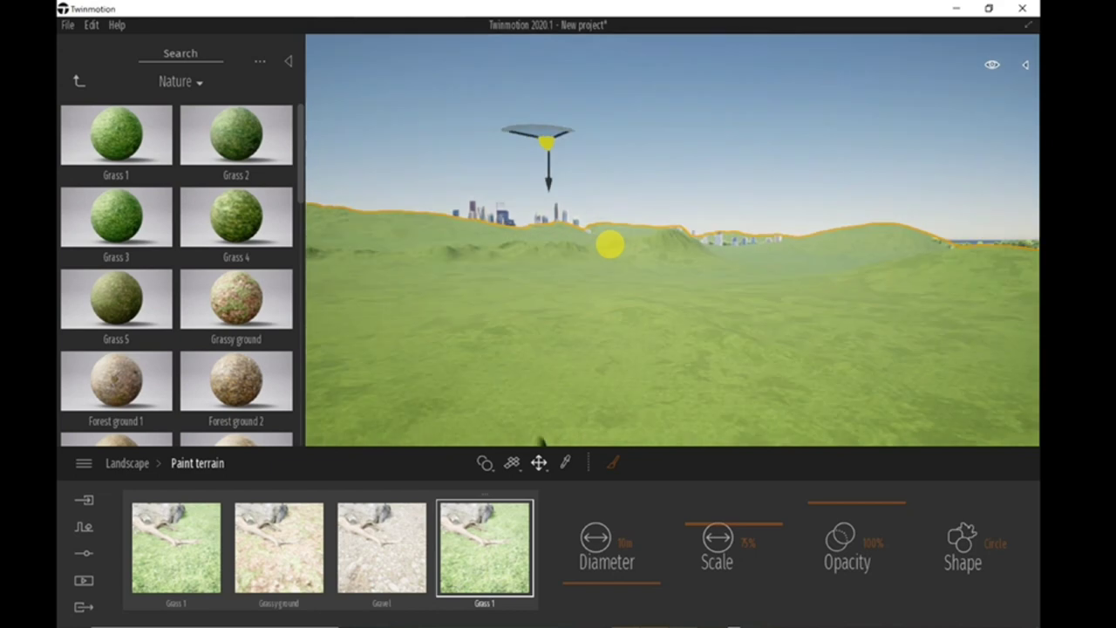
middle_click_drag(585, 235, 755, 323)
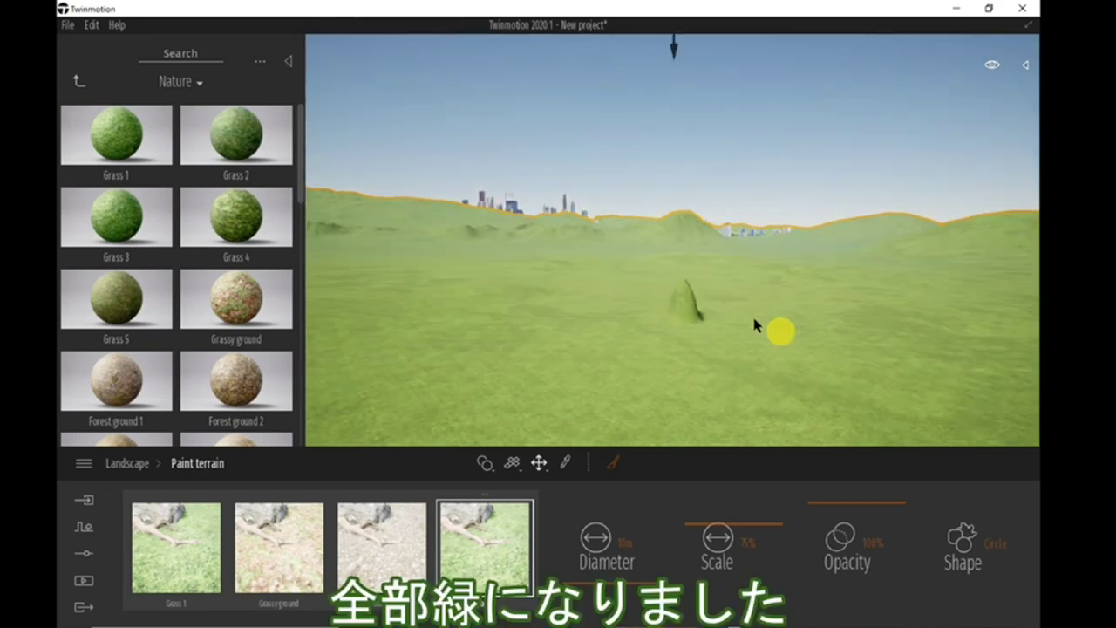
left_click(613, 463)
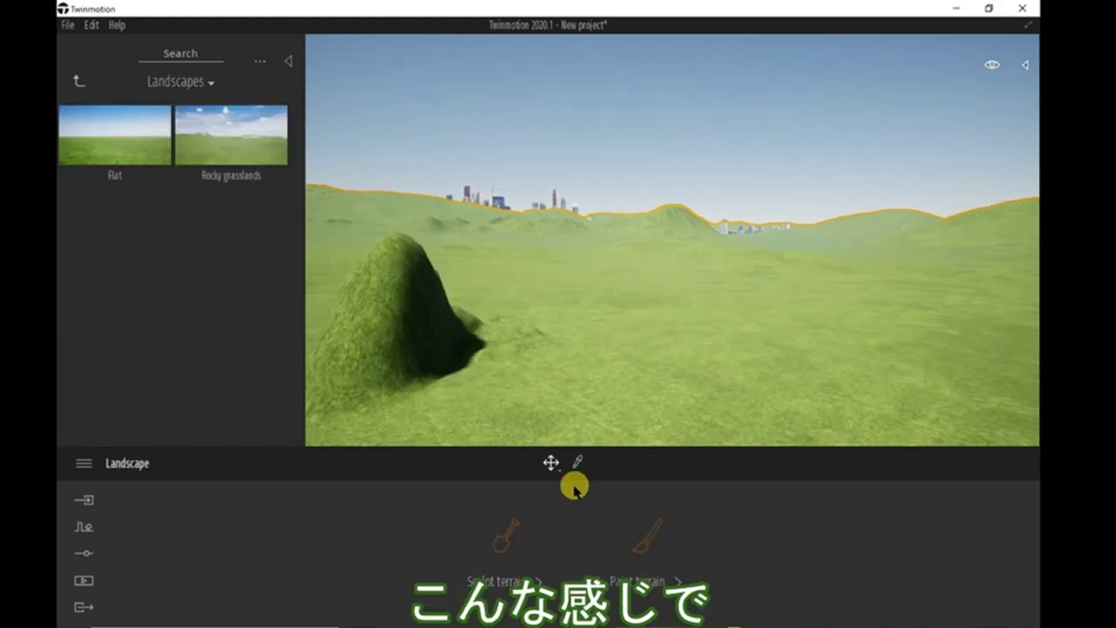
left_click(645, 538)
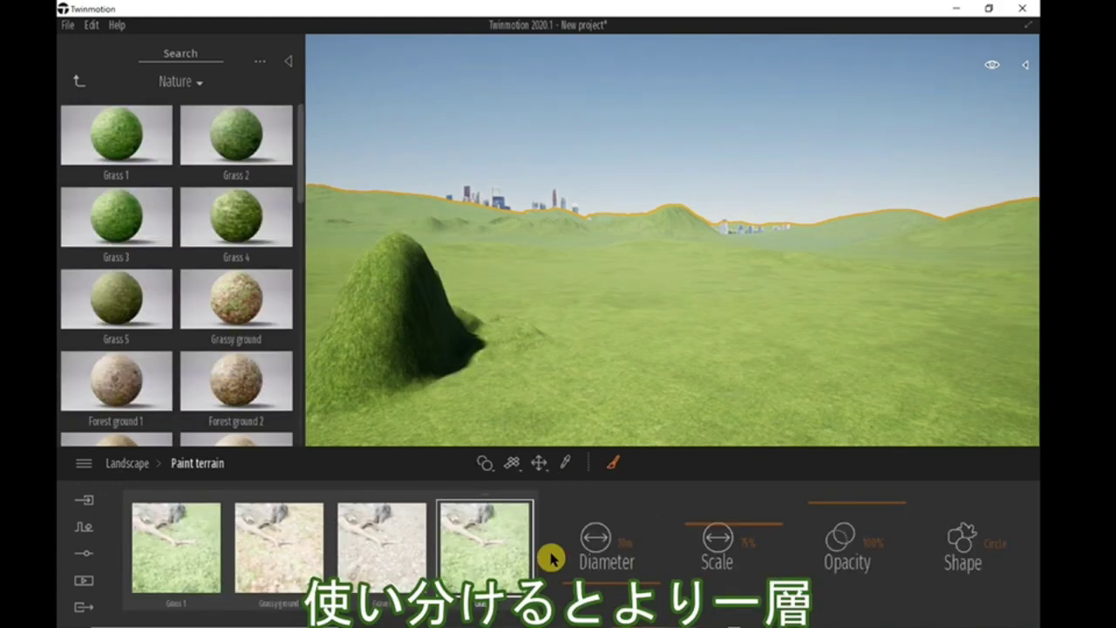